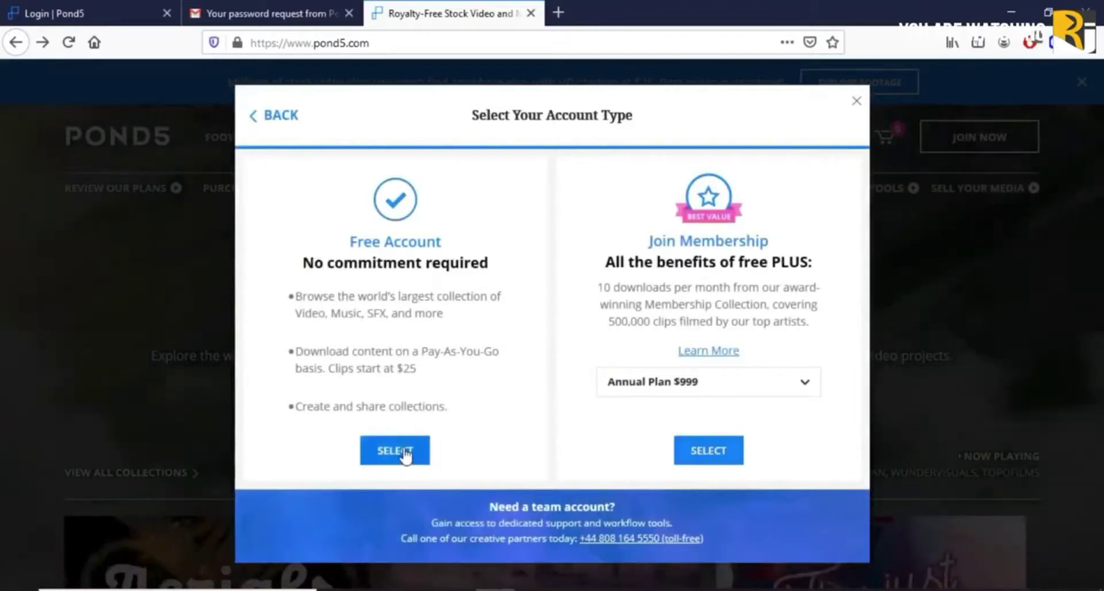
Step: Choose the free account type for the new Pond5 account
{"action": "left_click", "coordinate": [402, 452]}
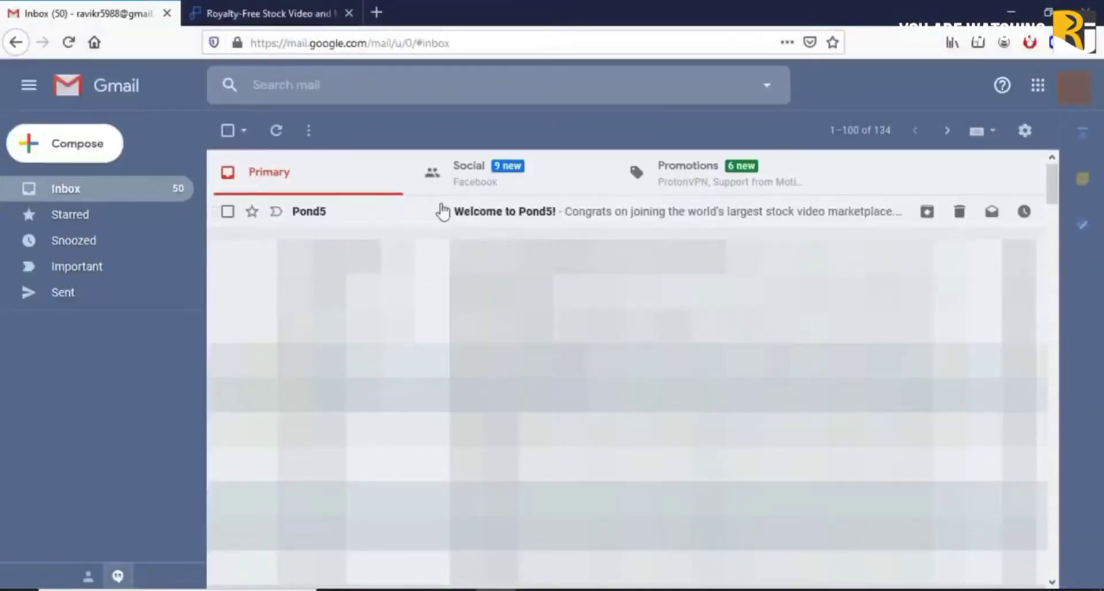
Step: Switch to Gmail, read through the Pond5 welcome email and open its Get Inspired link
{"action": "left_click", "coordinate": [525, 218]}
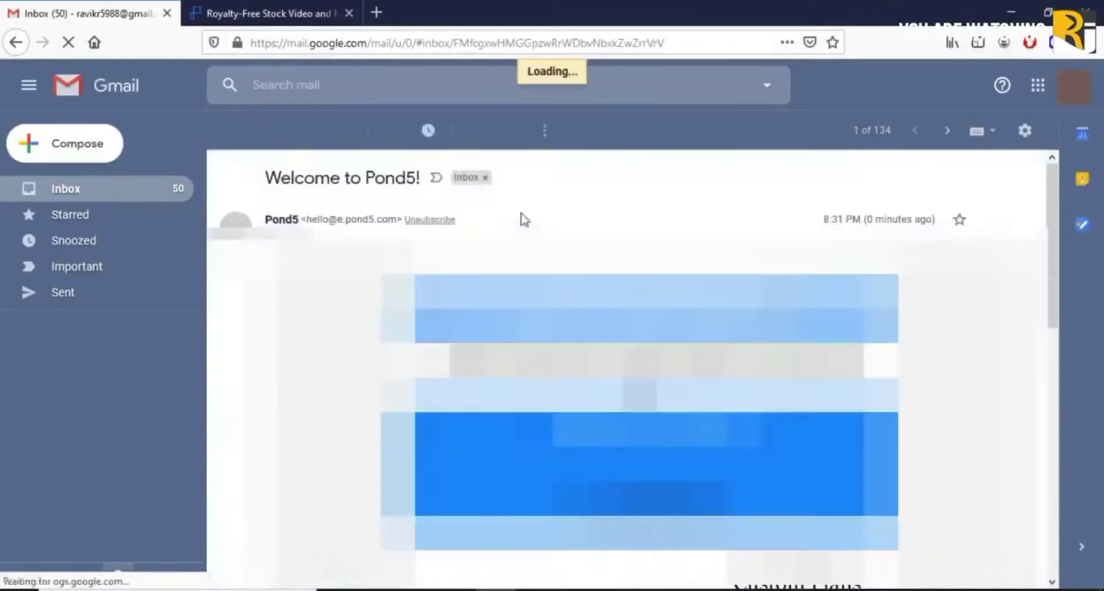
{"action": "scroll", "coordinate": [617, 370], "scroll_direction": "down", "scroll_amount": 5}
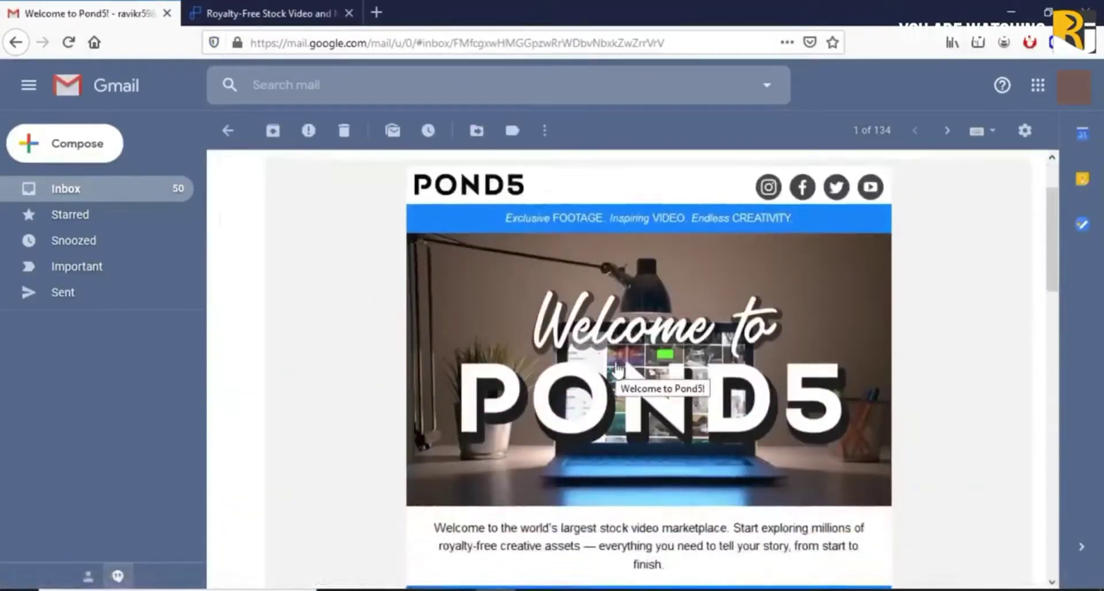
{"action": "scroll", "coordinate": [485, 398], "scroll_direction": "down", "scroll_amount": 11}
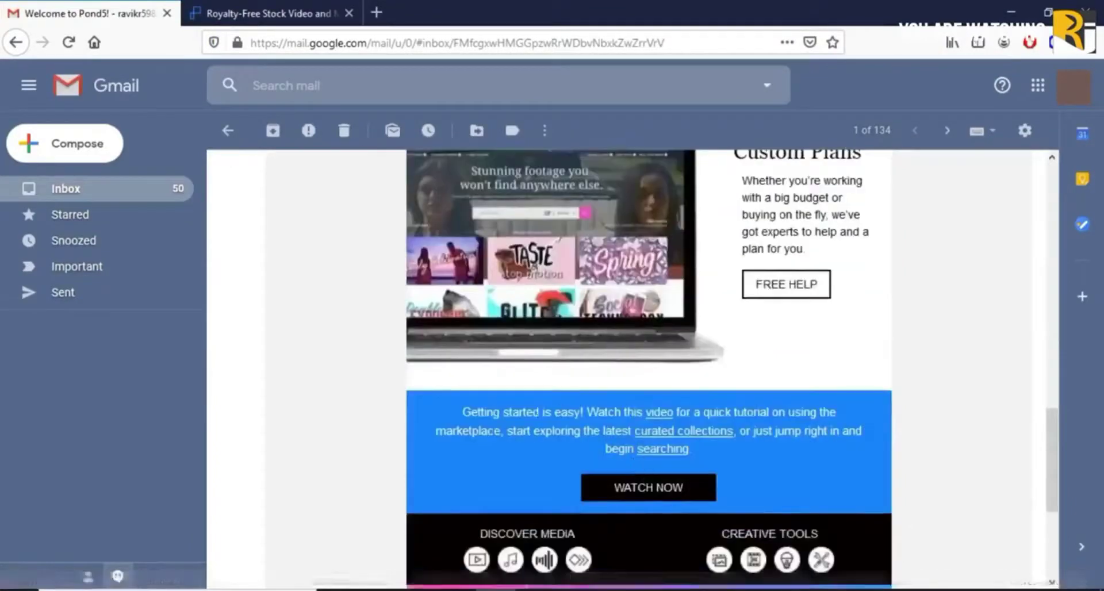
{"action": "scroll", "coordinate": [614, 428], "scroll_direction": "up", "scroll_amount": 3}
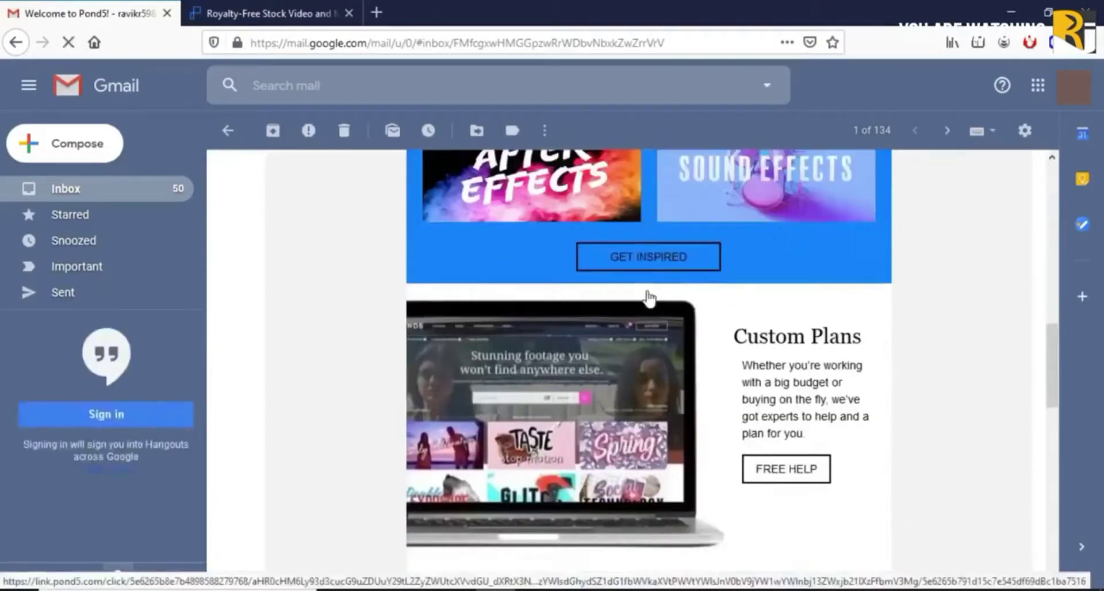
{"action": "left_click", "coordinate": [641, 262]}
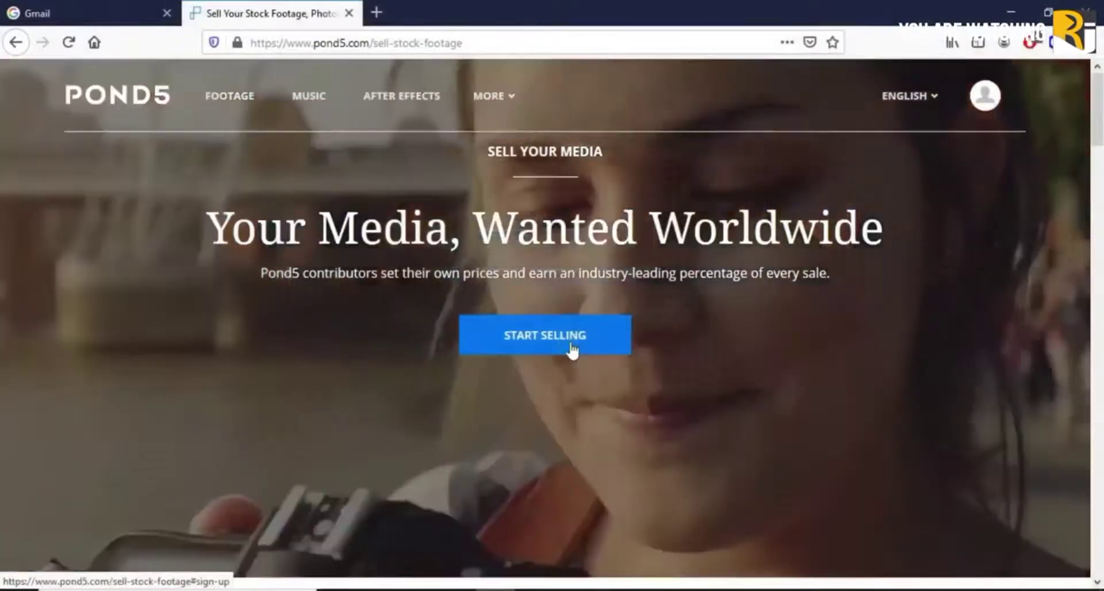
Step: Start the seller sign-up and complete the basic information with the contributor's name, address, postal code and phone, leaving Company and VAT ID blank
{"action": "left_click", "coordinate": [572, 348]}
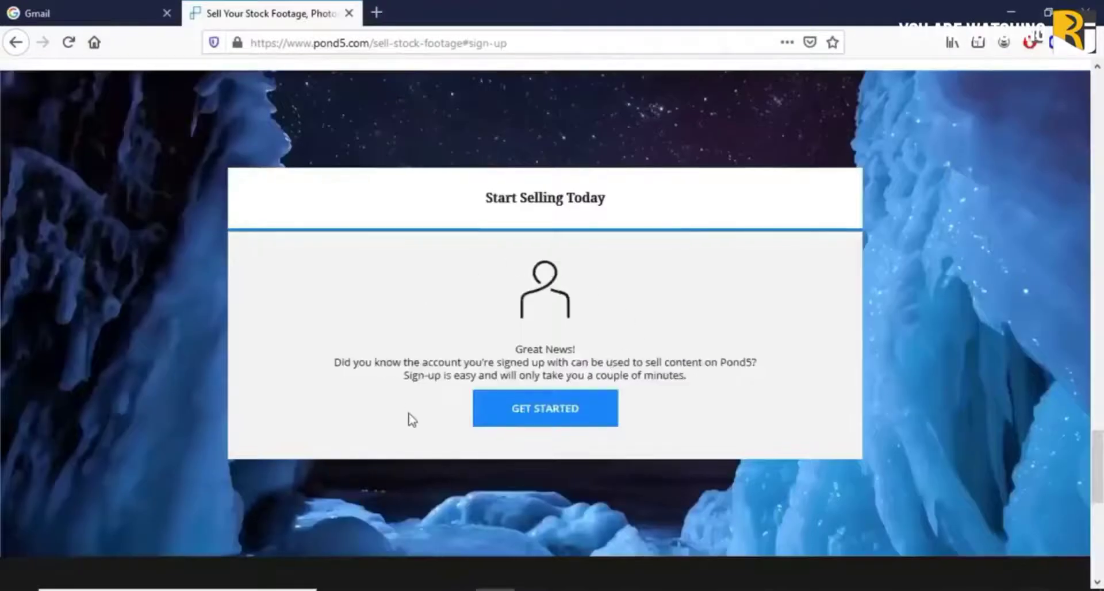
{"action": "left_click", "coordinate": [563, 413]}
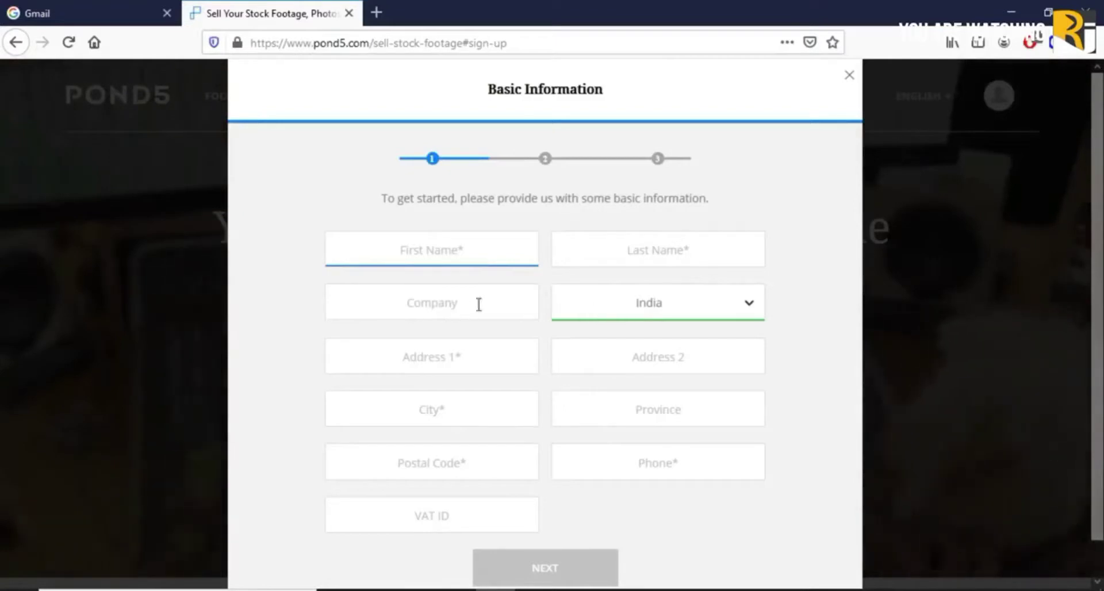
{"action": "left_click", "coordinate": [419, 312]}
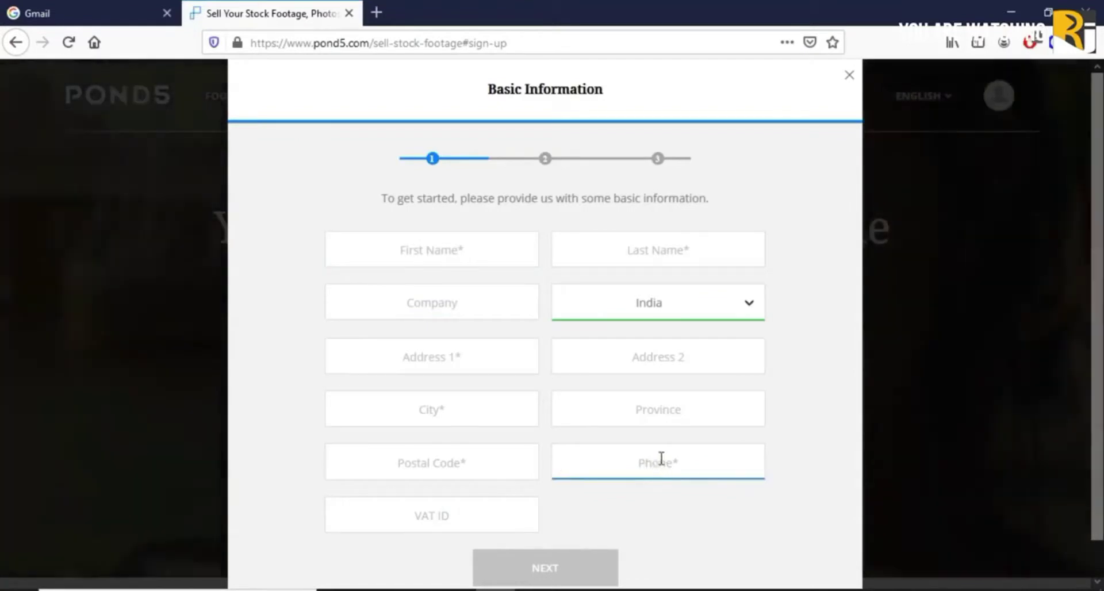
{"action": "left_click", "coordinate": [443, 514]}
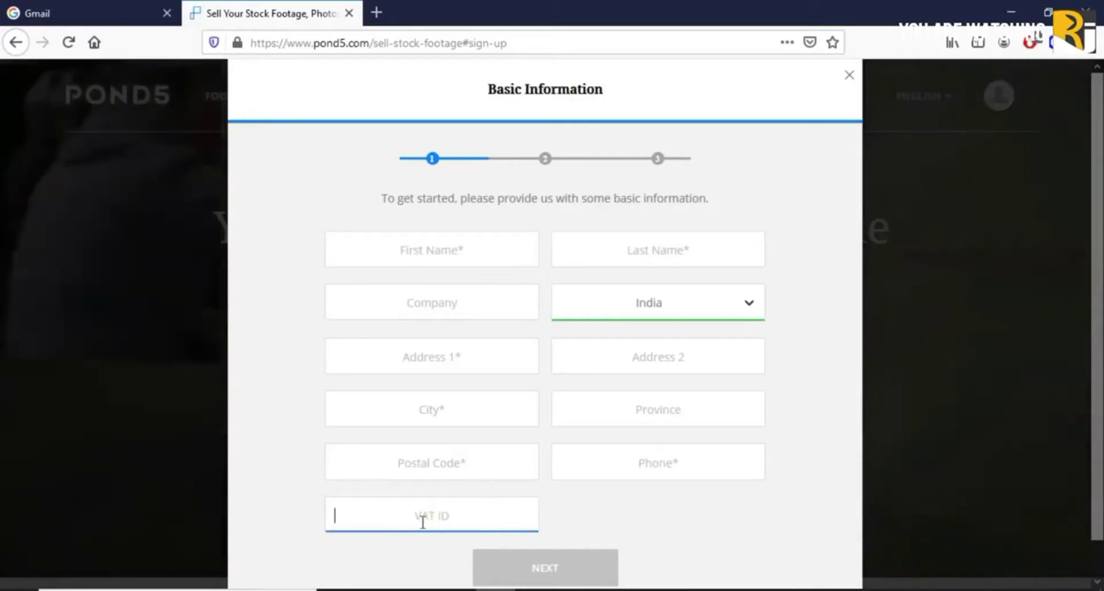
{"action": "left_click", "coordinate": [393, 301]}
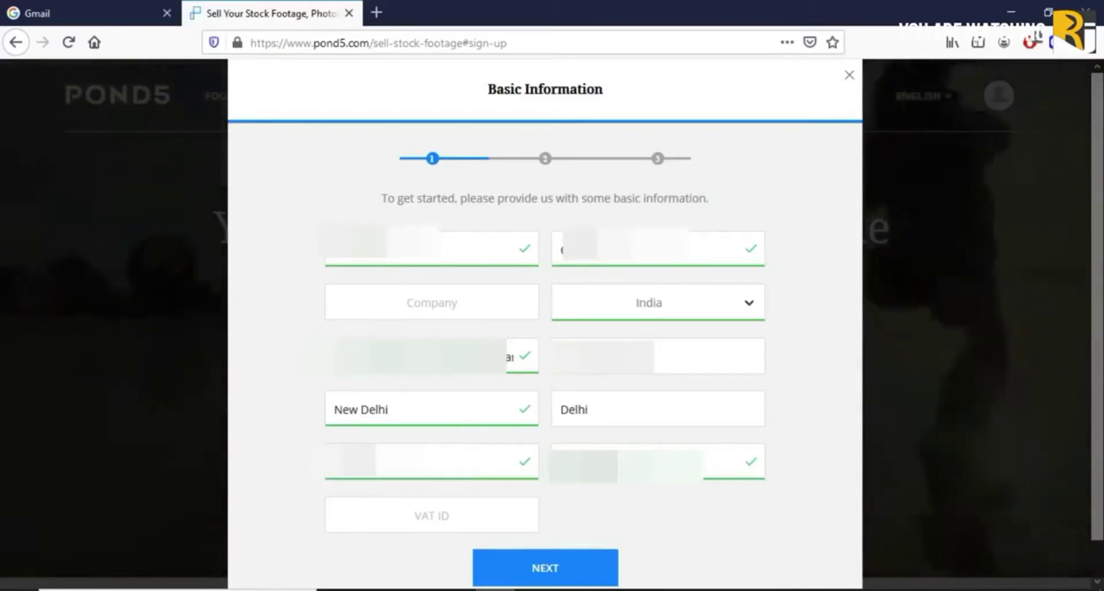
{"action": "left_click", "coordinate": [549, 569]}
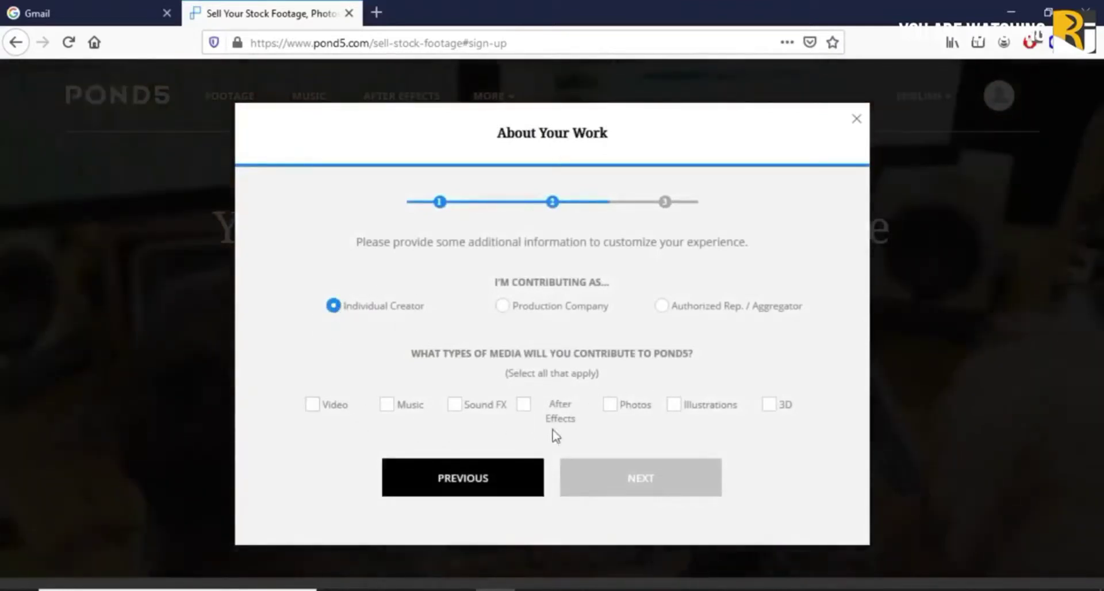
Step: Complete the contributor application with Photos and Video as media types, Image Flower.jpg as the ID, and the Contributor Agreement accepted
{"action": "left_click", "coordinate": [611, 404]}
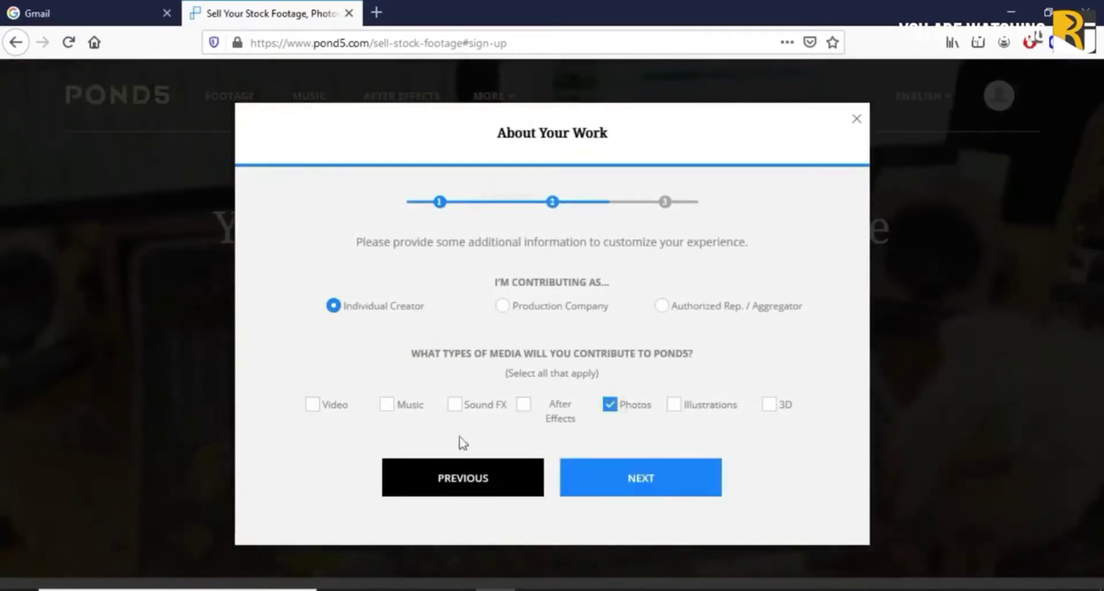
{"action": "left_click", "coordinate": [311, 405]}
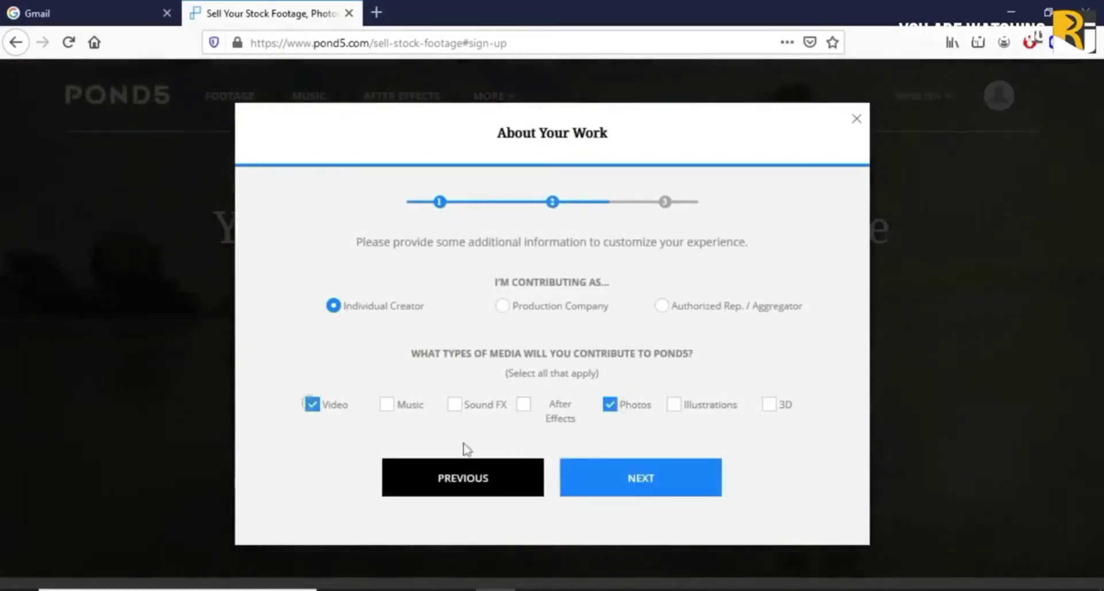
{"action": "left_click", "coordinate": [667, 481]}
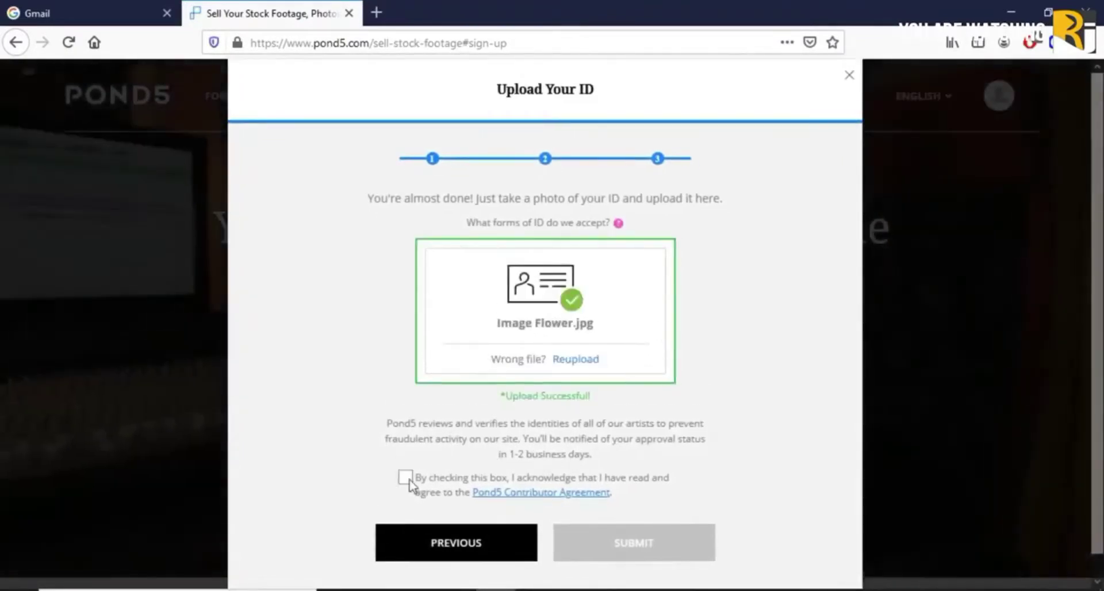
{"action": "left_click", "coordinate": [407, 480]}
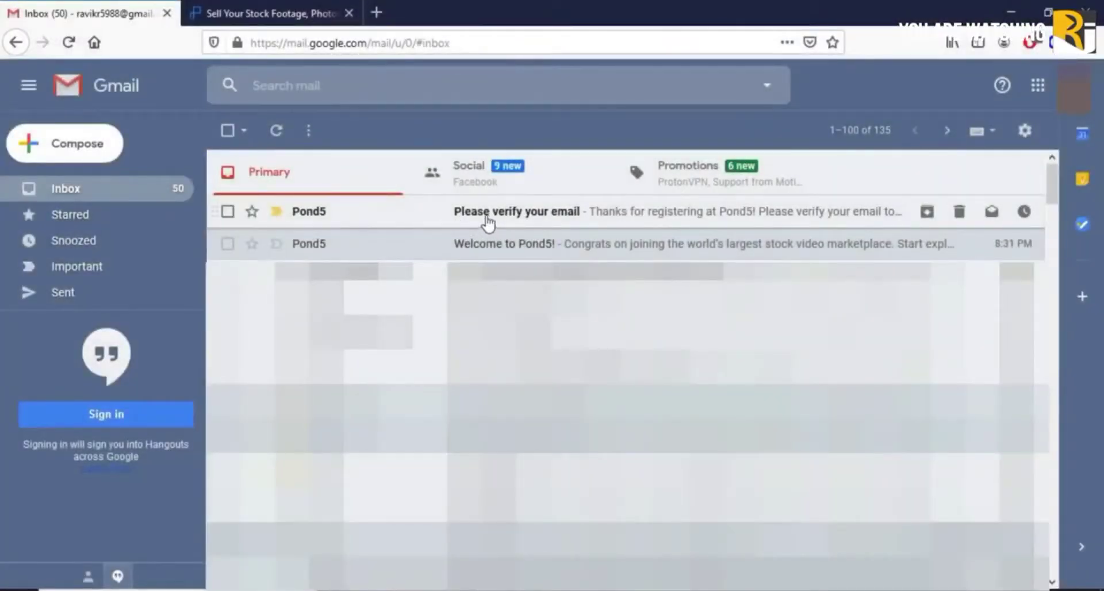
Step: Verify the email address through the Pond5 verification message in Gmail and get started on the My Uploads page
{"action": "left_click", "coordinate": [542, 226]}
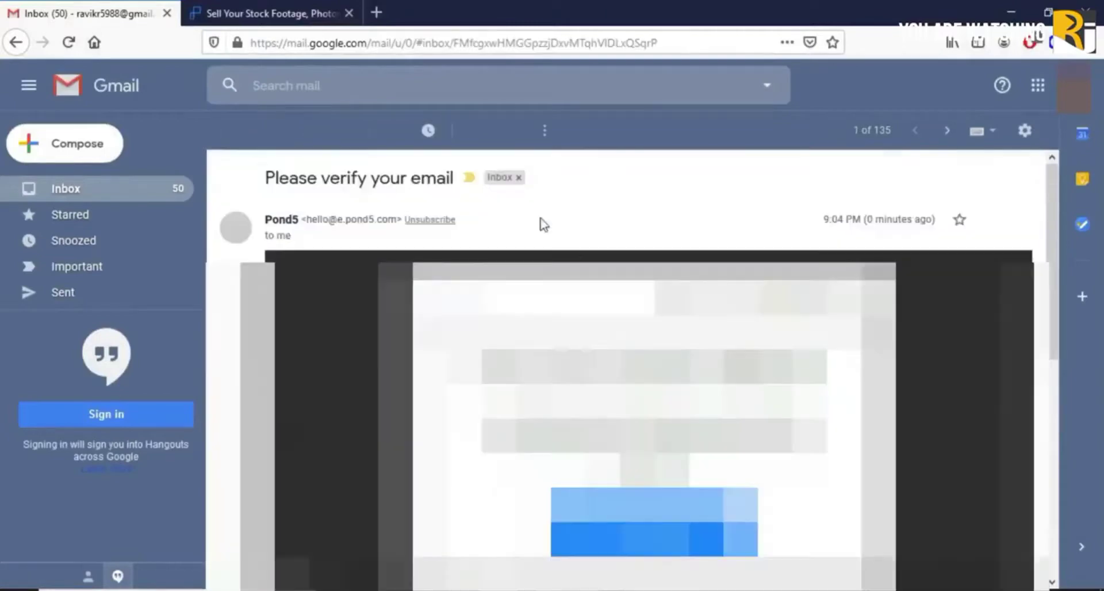
{"action": "scroll", "coordinate": [689, 454], "scroll_direction": "down", "scroll_amount": 3}
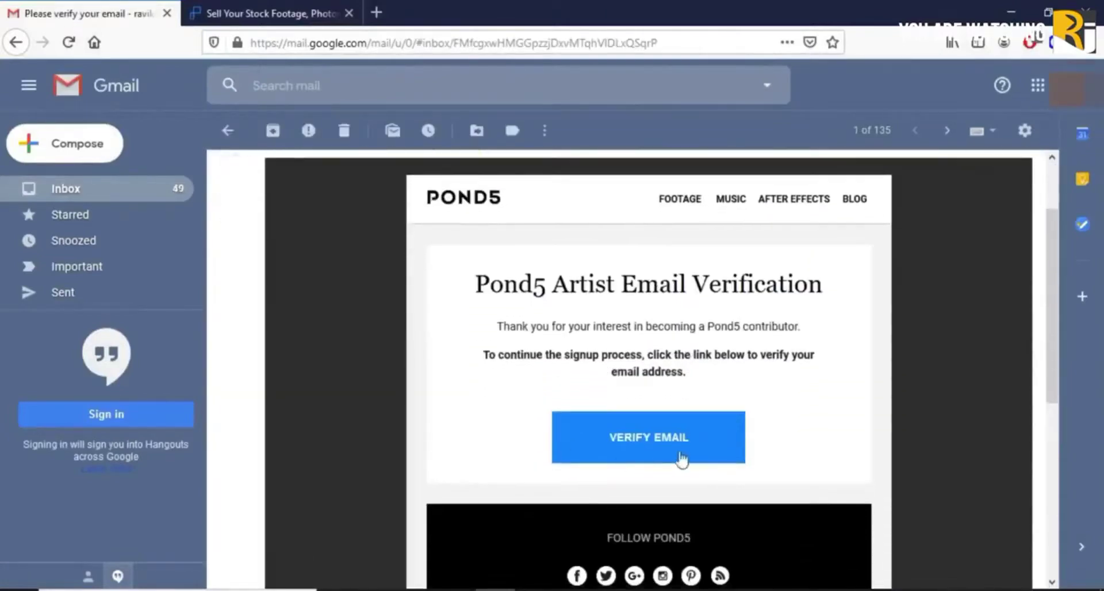
{"action": "left_click", "coordinate": [647, 447]}
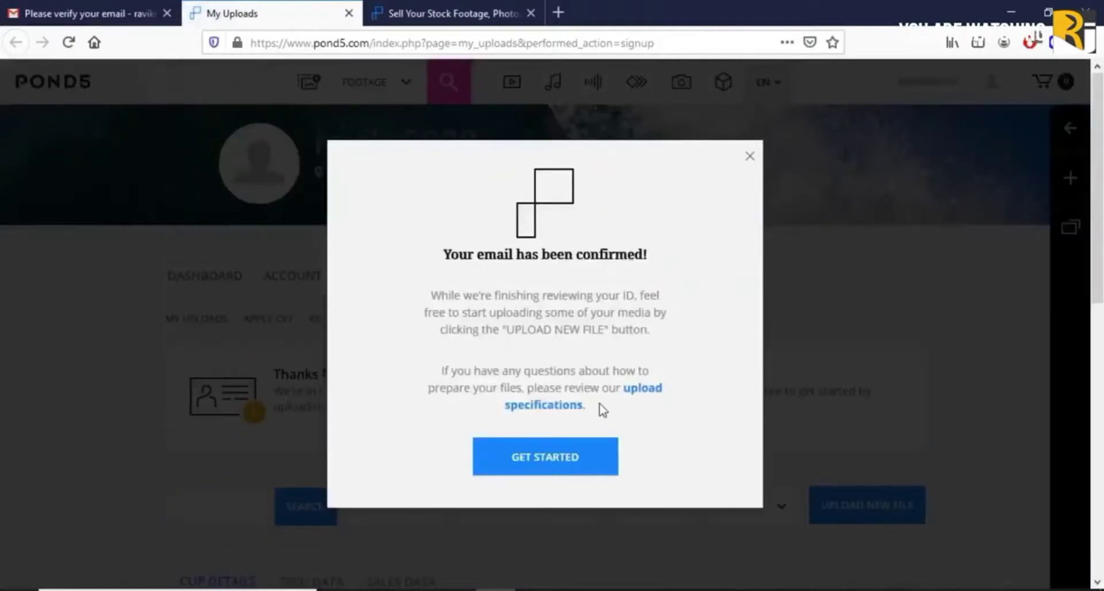
{"action": "left_click", "coordinate": [547, 463]}
Step: Upload the photo file ending in P86-JPbDnPY-unsplash.jpg as new media and close the upload dialog
{"action": "scroll", "coordinate": [569, 441], "scroll_direction": "down", "scroll_amount": 3}
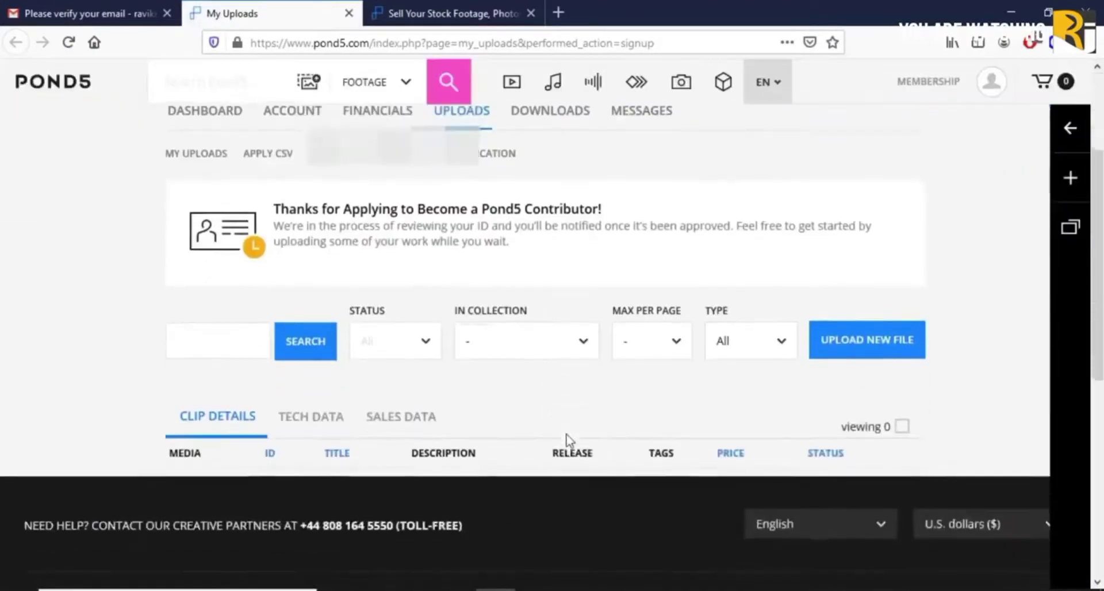
{"action": "scroll", "coordinate": [568, 438], "scroll_direction": "up", "scroll_amount": 2}
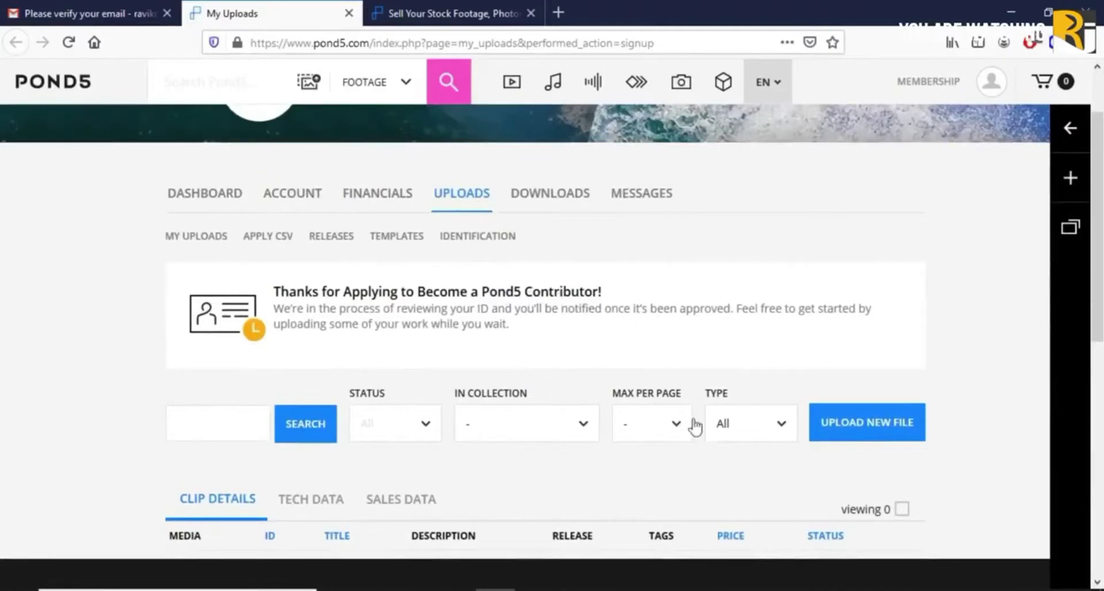
{"action": "scroll", "coordinate": [851, 428], "scroll_direction": "down", "scroll_amount": 3}
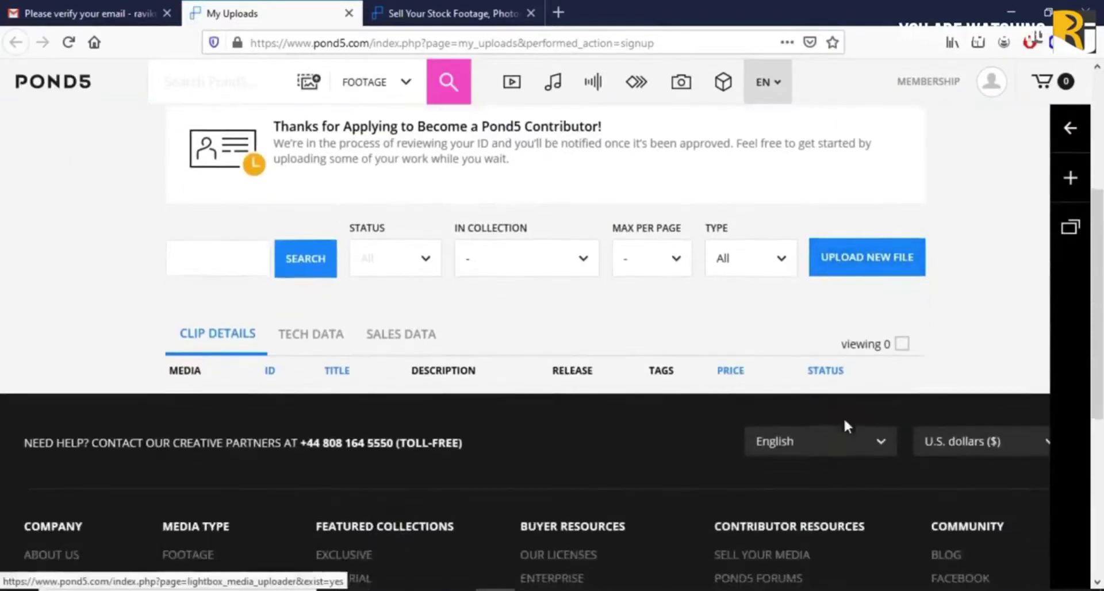
{"action": "left_click", "coordinate": [901, 268]}
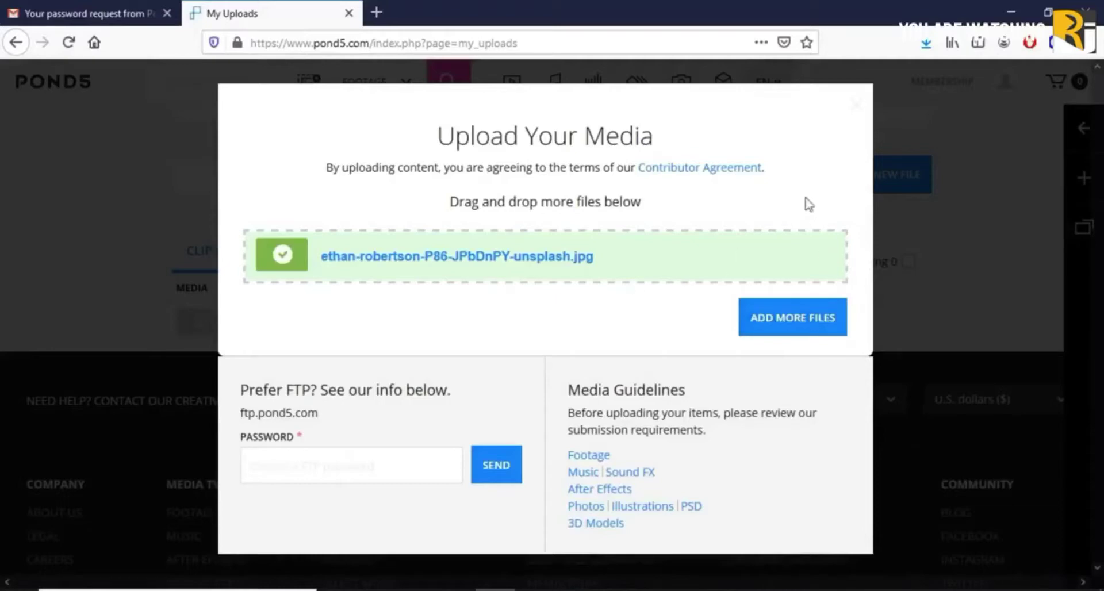
{"action": "left_click", "coordinate": [855, 109]}
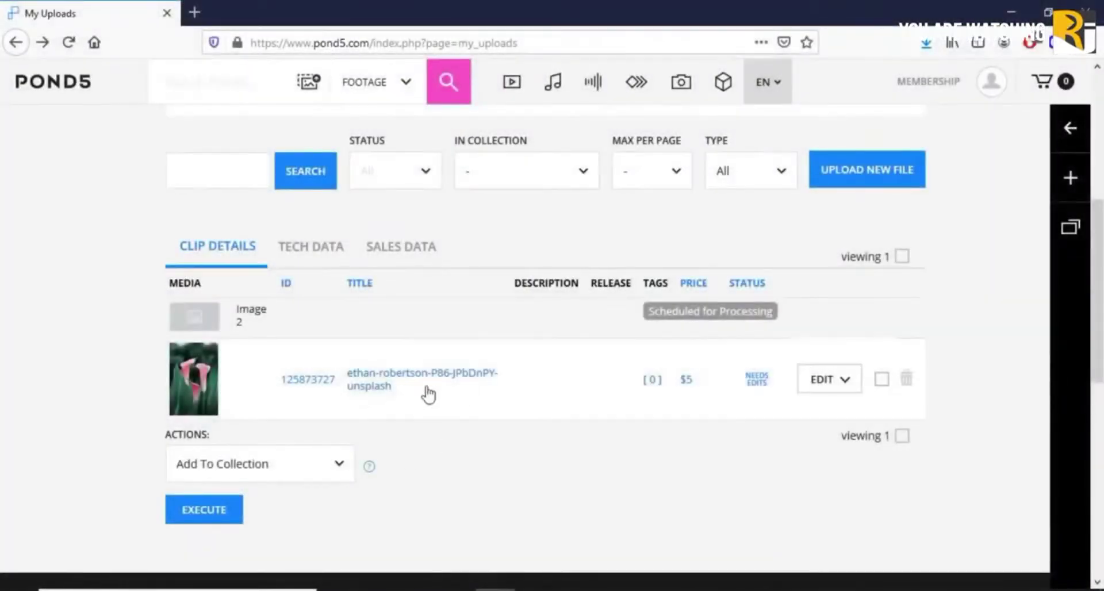
Step: Set the price of the uploaded flower photo to $50
{"action": "left_click", "coordinate": [686, 381]}
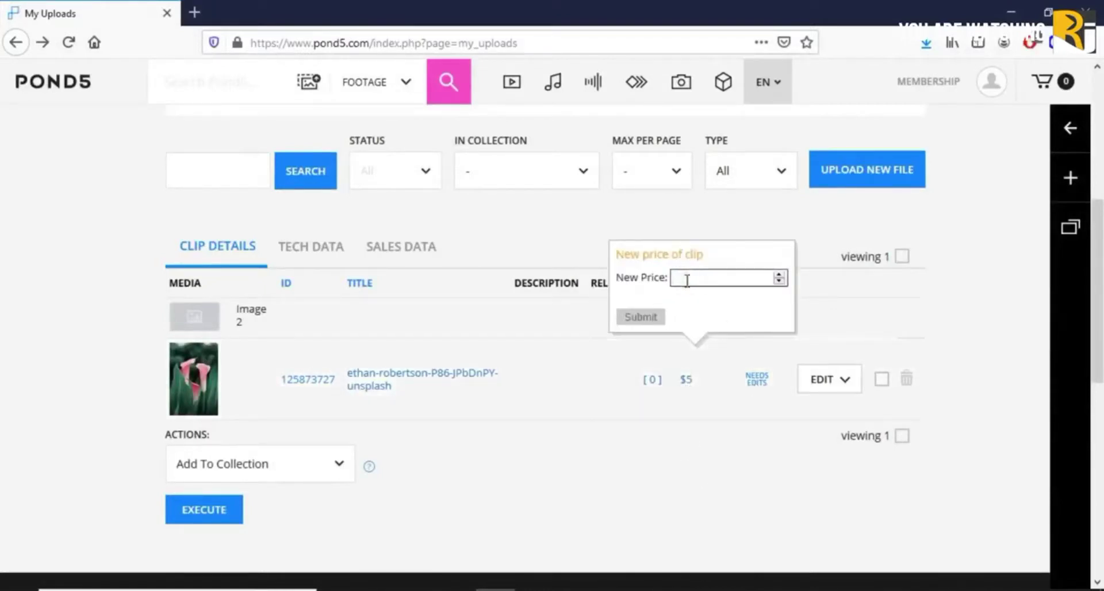
{"action": "type", "text": "50"}
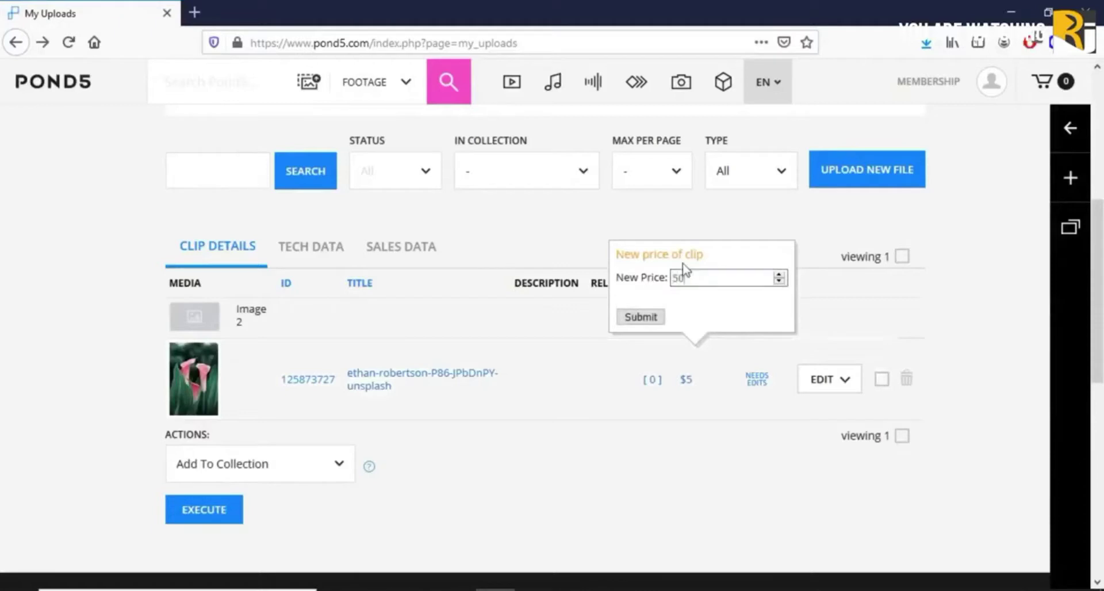
{"action": "left_click", "coordinate": [641, 316]}
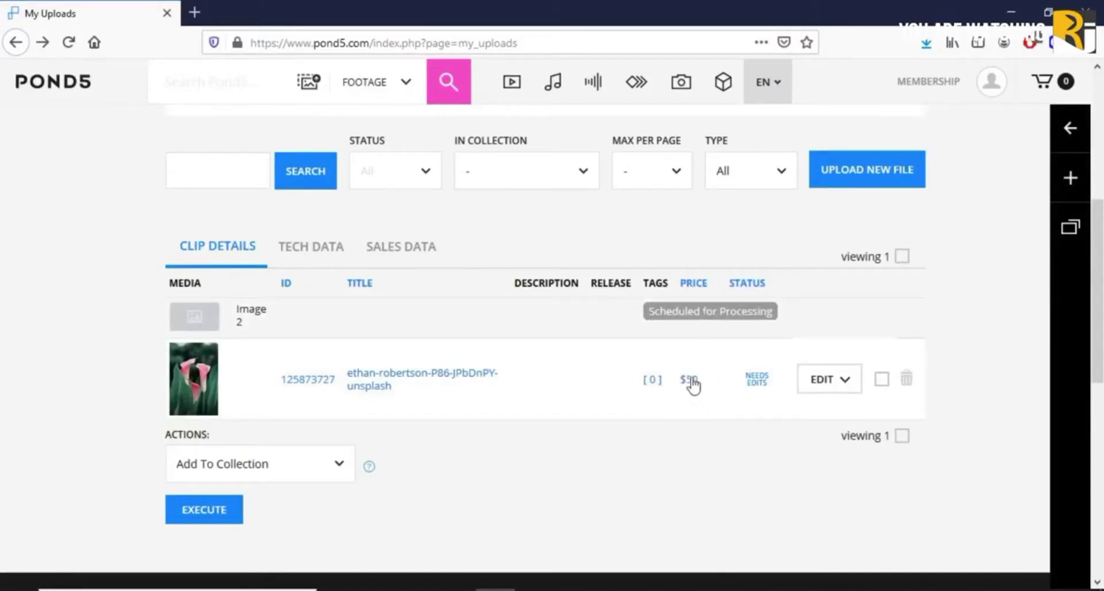
Step: View the uploaded flower photo's detail page with its prices per size, and return to the uploads list
{"action": "left_click", "coordinate": [844, 380]}
{"action": "scroll", "coordinate": [845, 387], "scroll_direction": "down", "scroll_amount": 2}
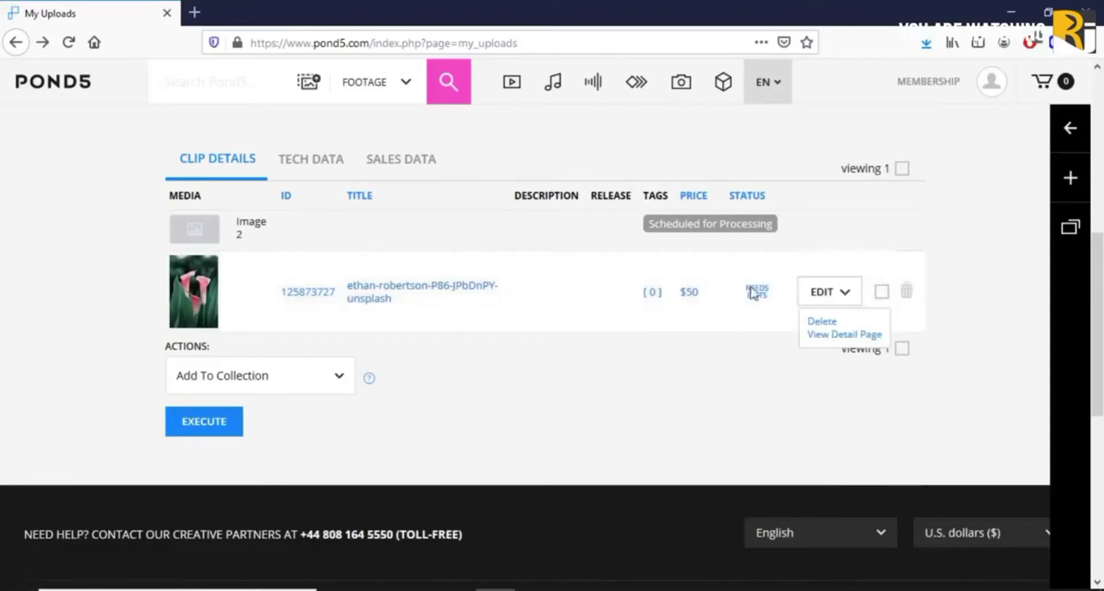
{"action": "left_click", "coordinate": [856, 336]}
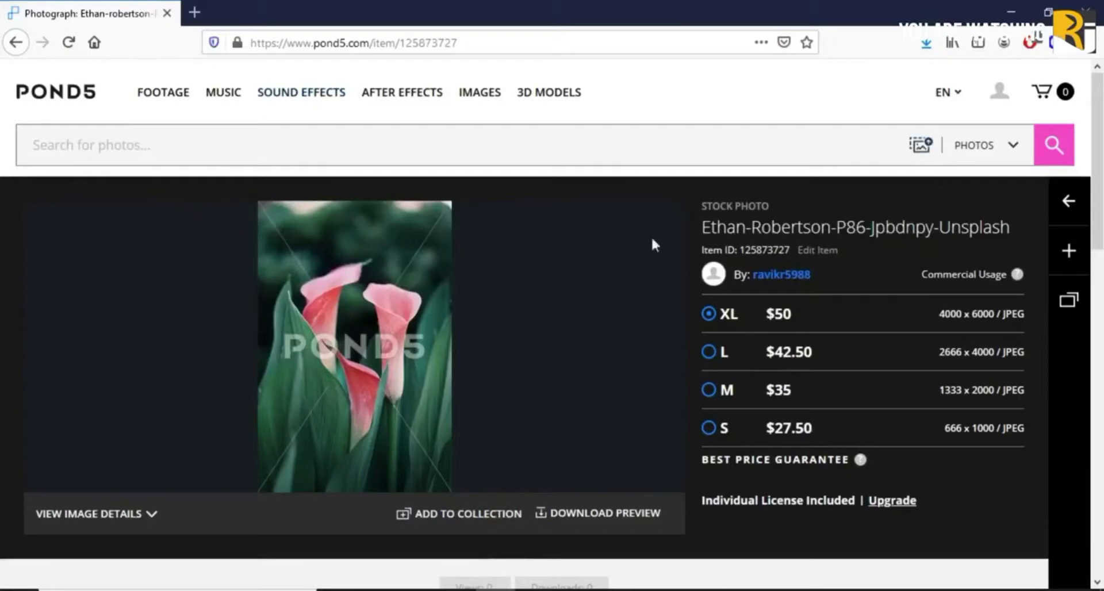
{"action": "left_click", "coordinate": [16, 42]}
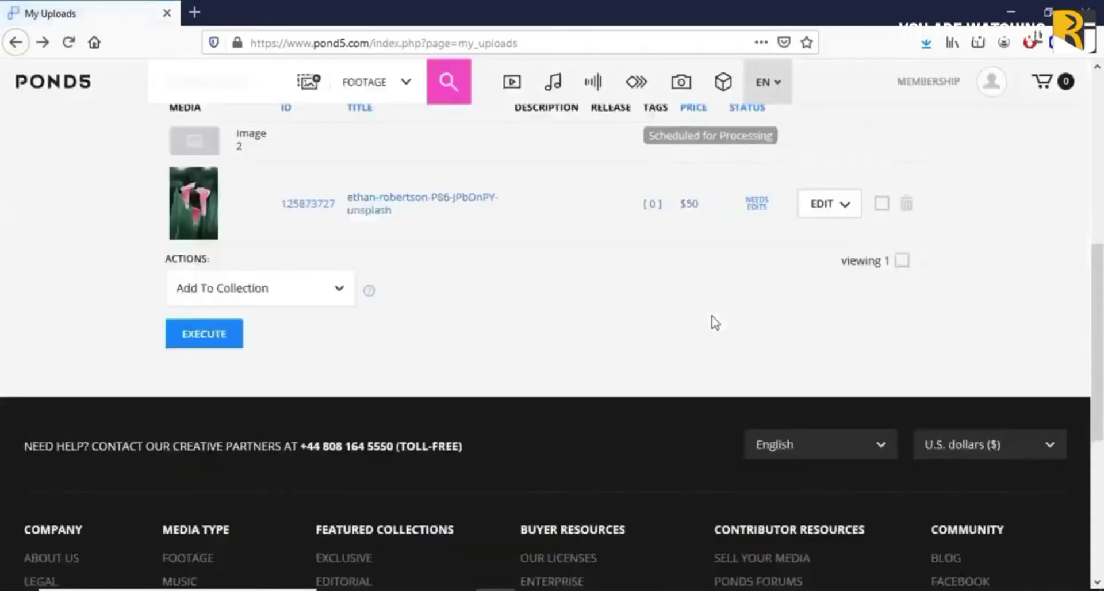
Step: Open the account section and examine its contact information and payout preferences
{"action": "scroll", "coordinate": [729, 338], "scroll_direction": "up", "scroll_amount": 3}
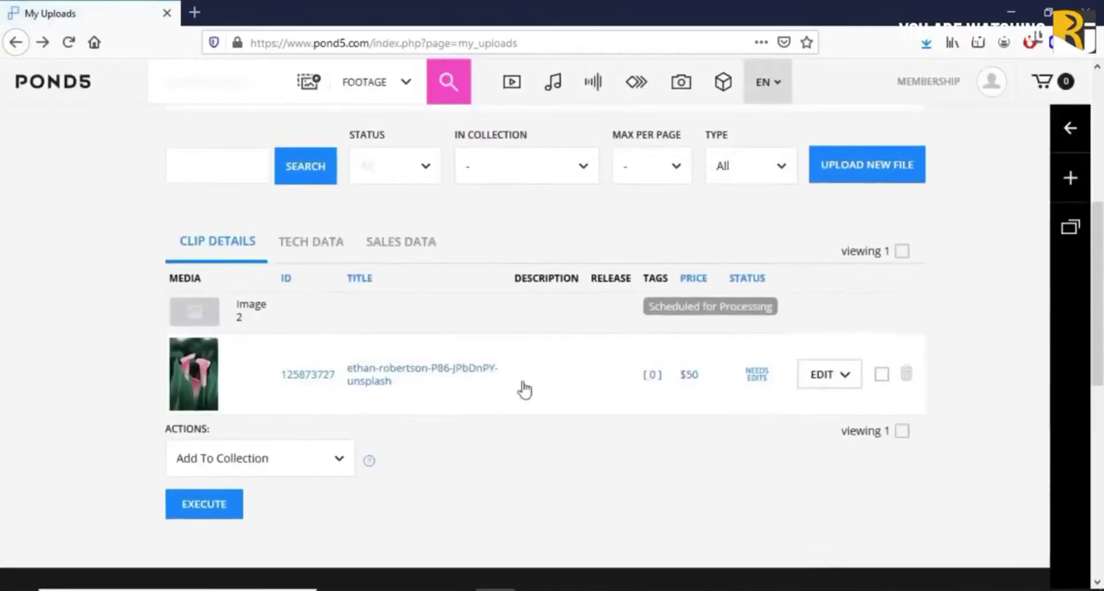
{"action": "scroll", "coordinate": [660, 449], "scroll_direction": "up", "scroll_amount": 2}
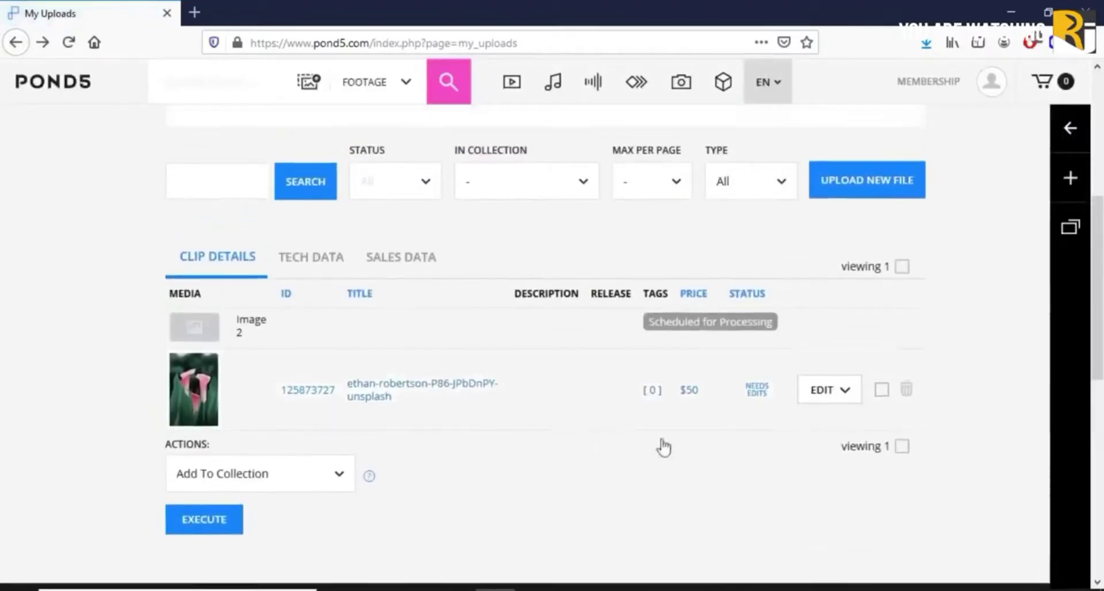
{"action": "scroll", "coordinate": [488, 430], "scroll_direction": "up", "scroll_amount": 2}
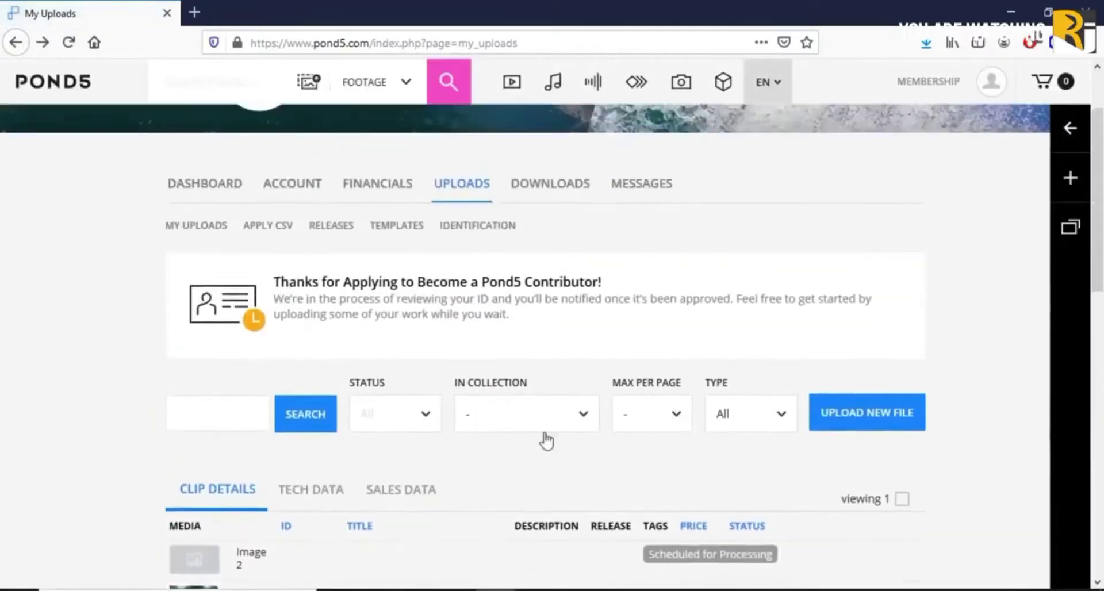
{"action": "left_click", "coordinate": [291, 189]}
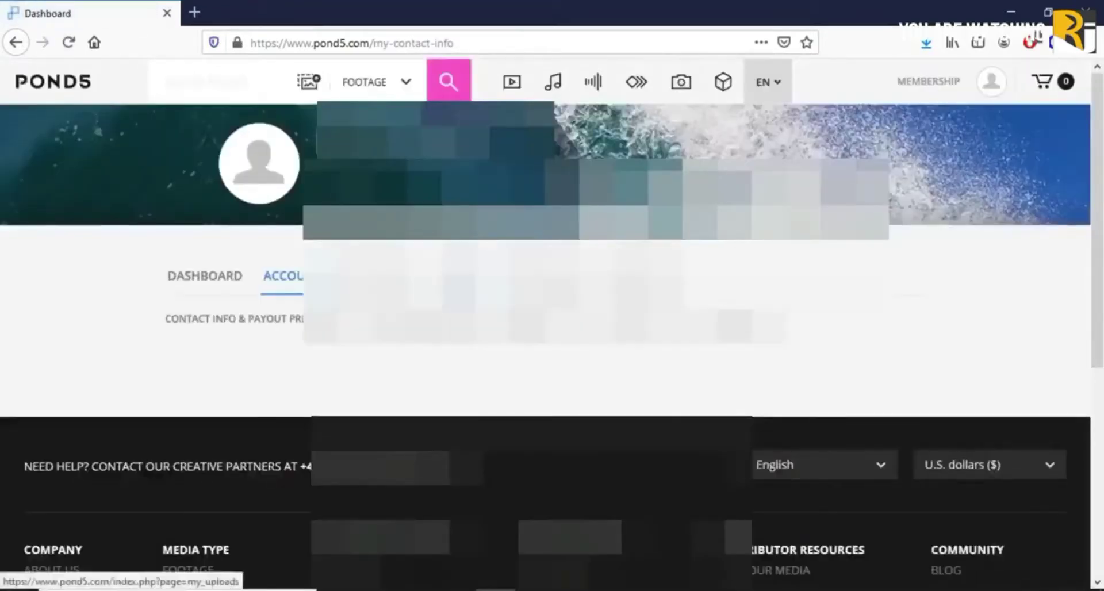
{"action": "scroll", "coordinate": [830, 397], "scroll_direction": "down", "scroll_amount": 3}
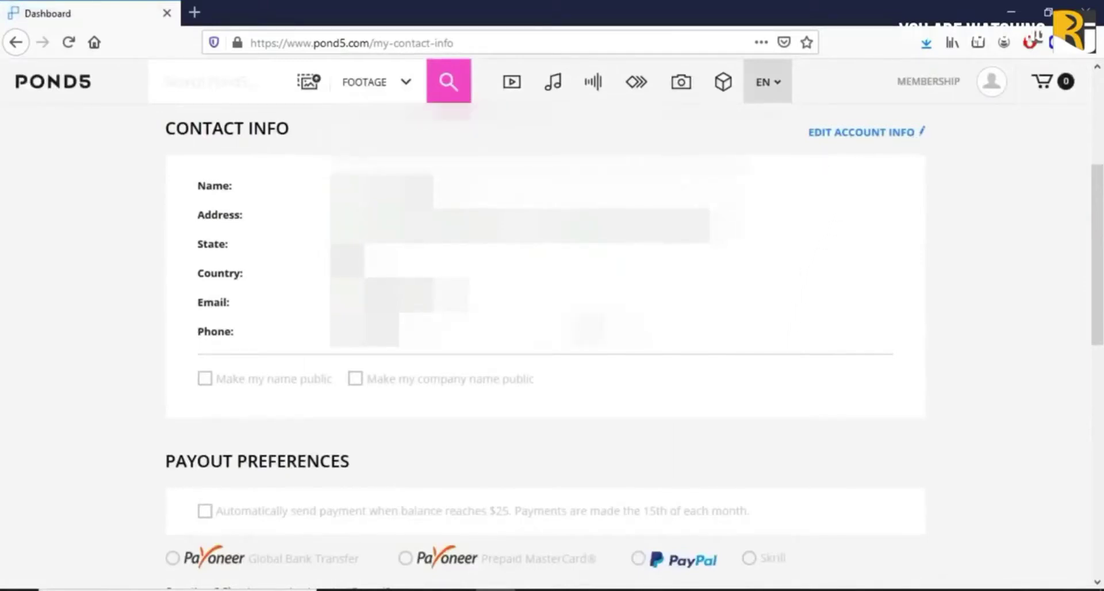
{"action": "scroll", "coordinate": [302, 299], "scroll_direction": "down", "scroll_amount": 3}
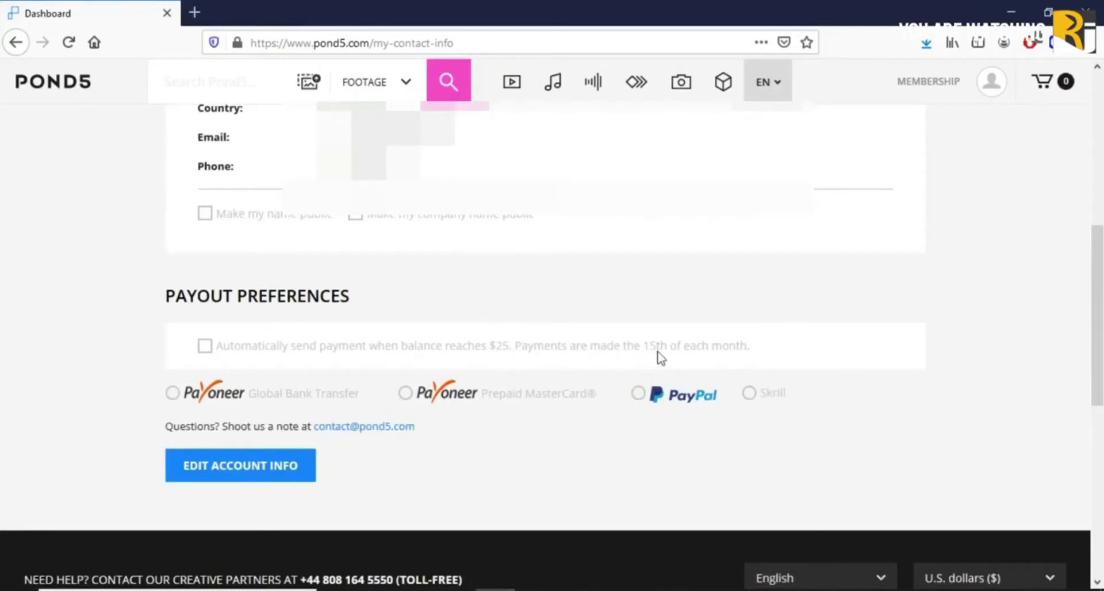
{"action": "scroll", "coordinate": [632, 365], "scroll_direction": "up", "scroll_amount": 3}
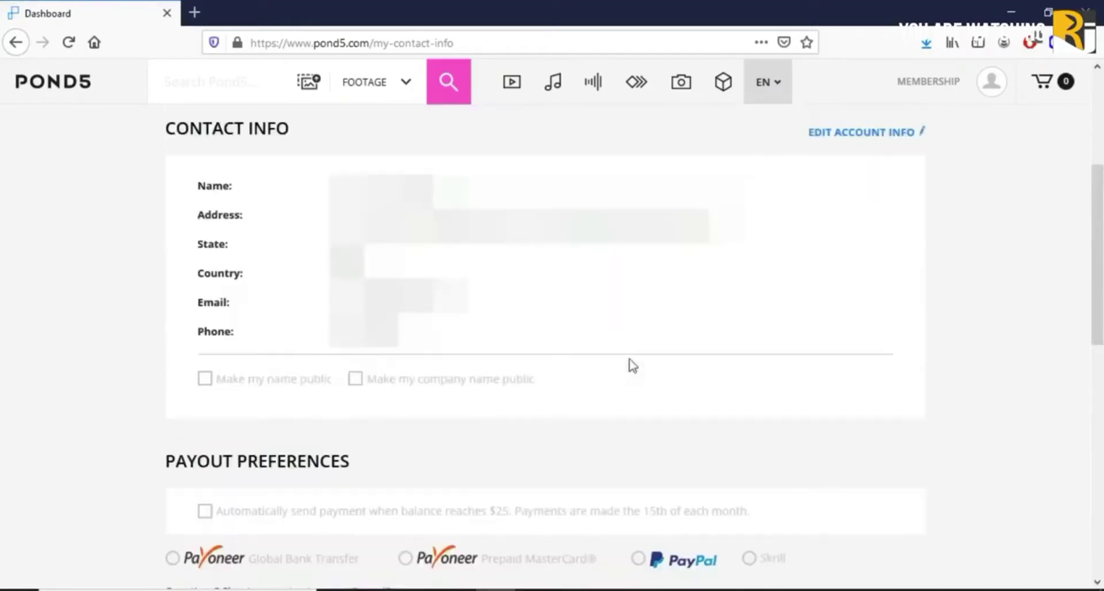